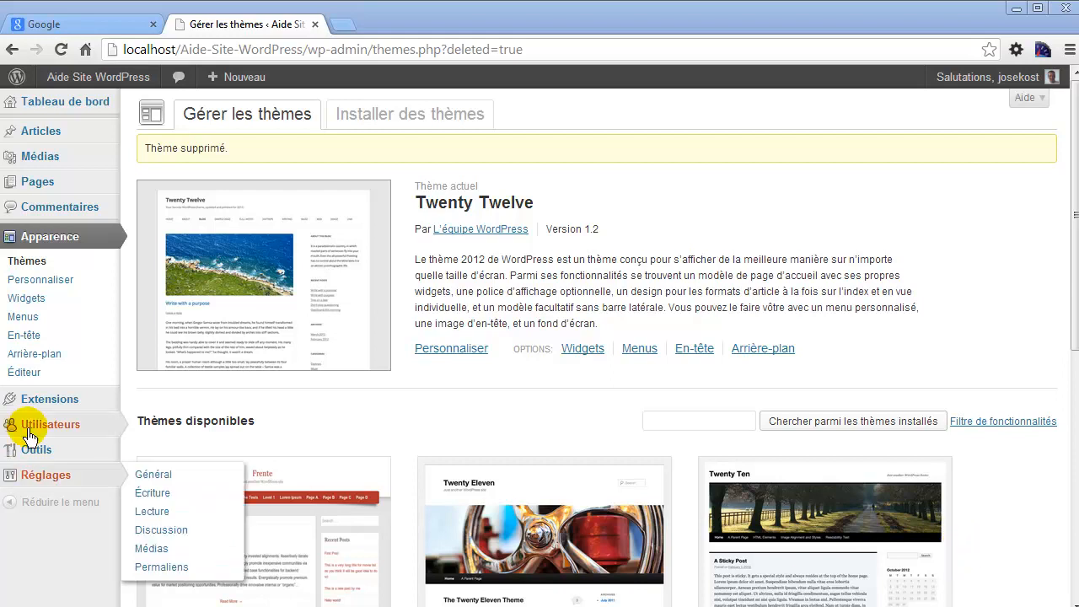
Step: Search the WordPress plugin directory for the Child Themify extension
{"action": "mouse_move", "coordinate": [50, 407]}
{"action": "left_click", "coordinate": [184, 405]}
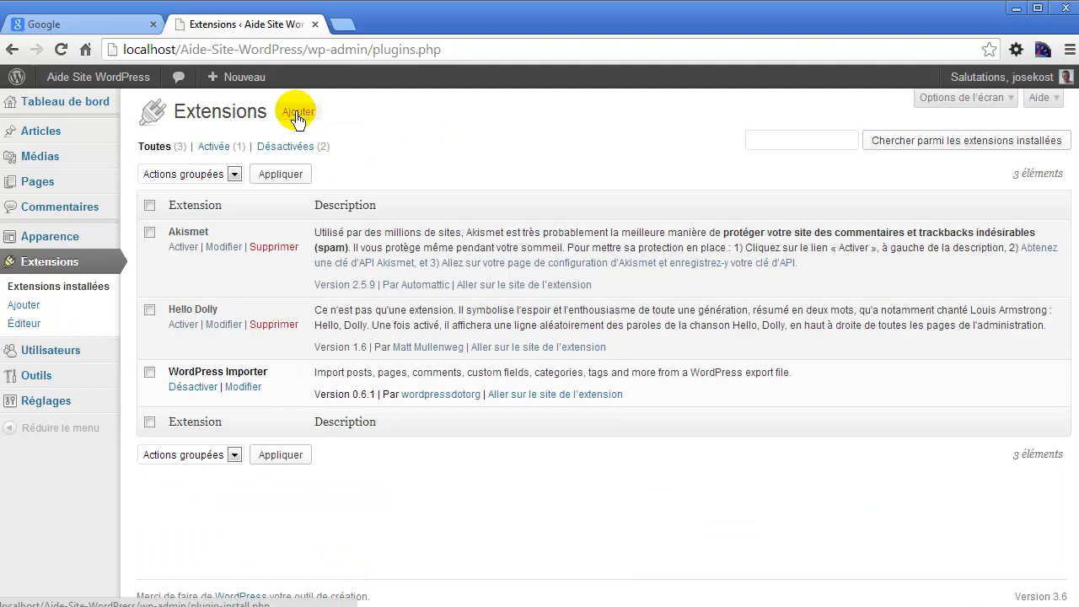
{"action": "left_click", "coordinate": [296, 118]}
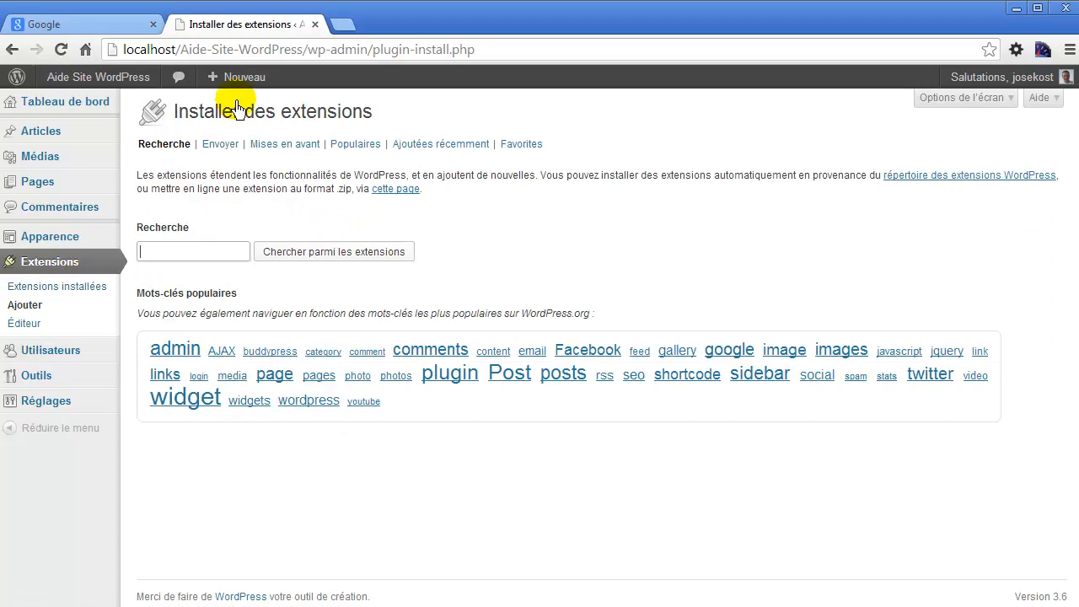
{"action": "left_click", "coordinate": [169, 257]}
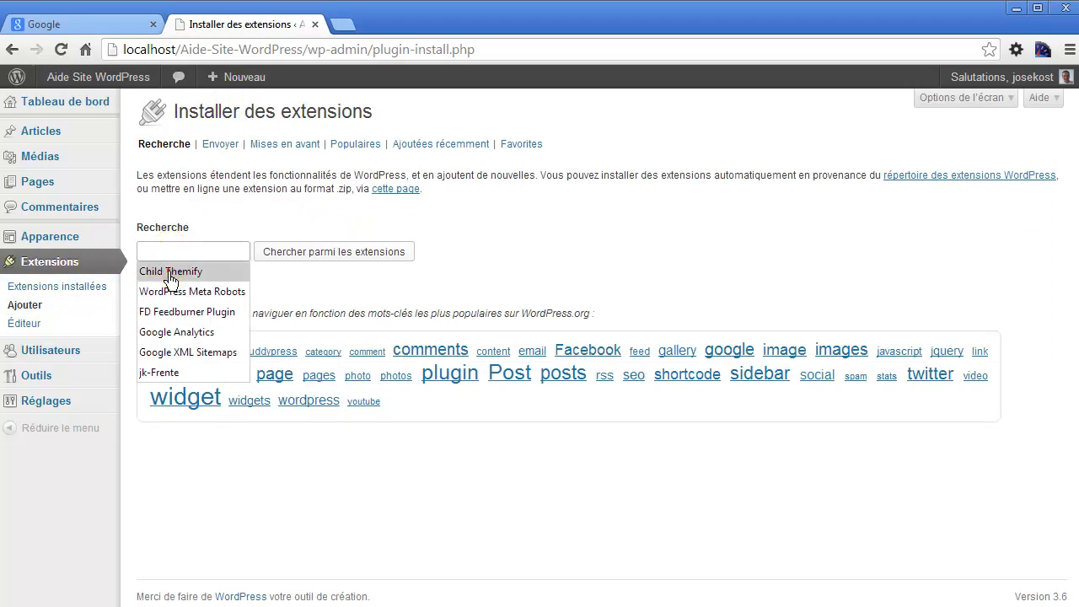
{"action": "left_click", "coordinate": [156, 271]}
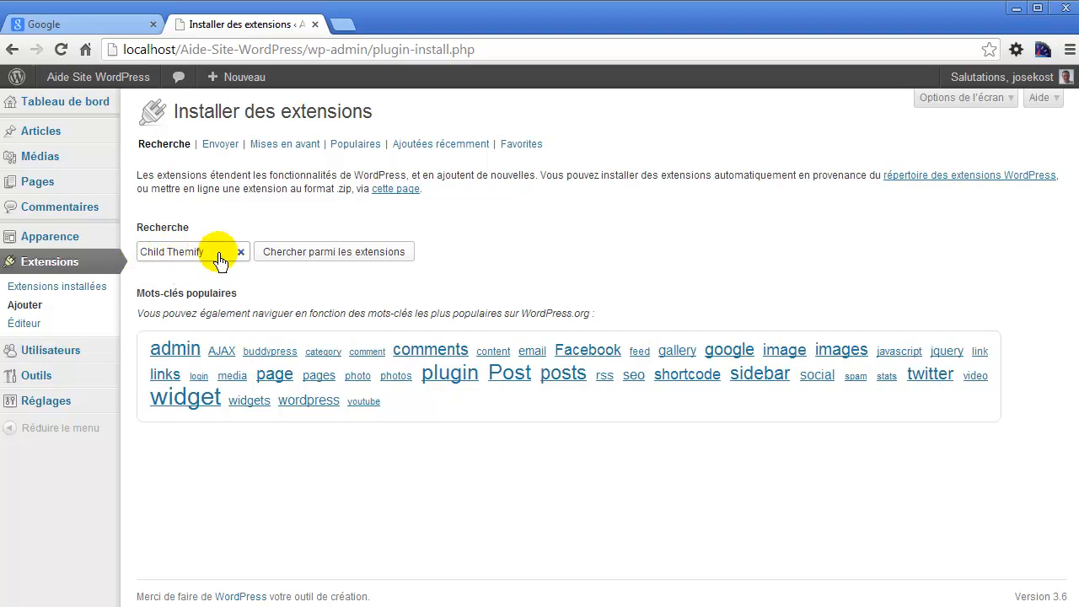
{"action": "left_click", "coordinate": [311, 260]}
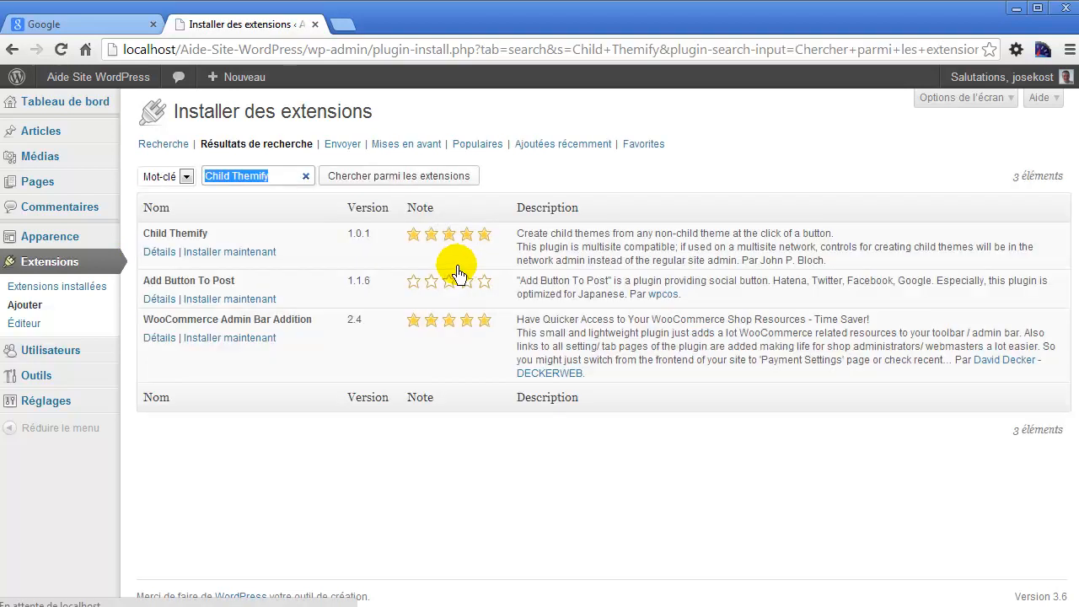
Step: Install the Child Themify extension and activate it on the site
{"action": "left_click", "coordinate": [243, 252]}
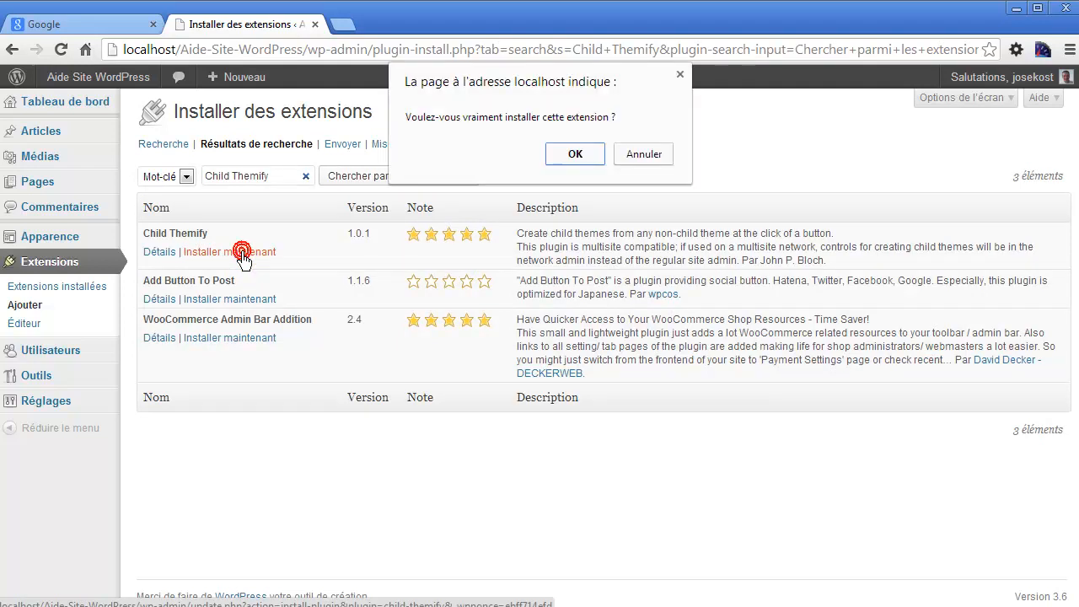
{"action": "left_click", "coordinate": [579, 154]}
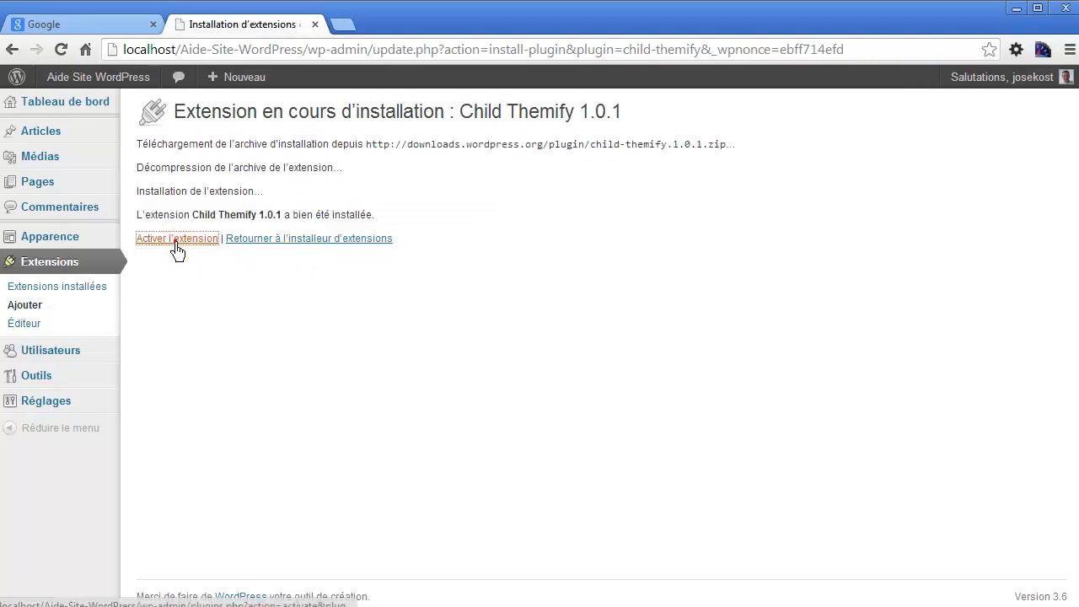
{"action": "left_click", "coordinate": [175, 240]}
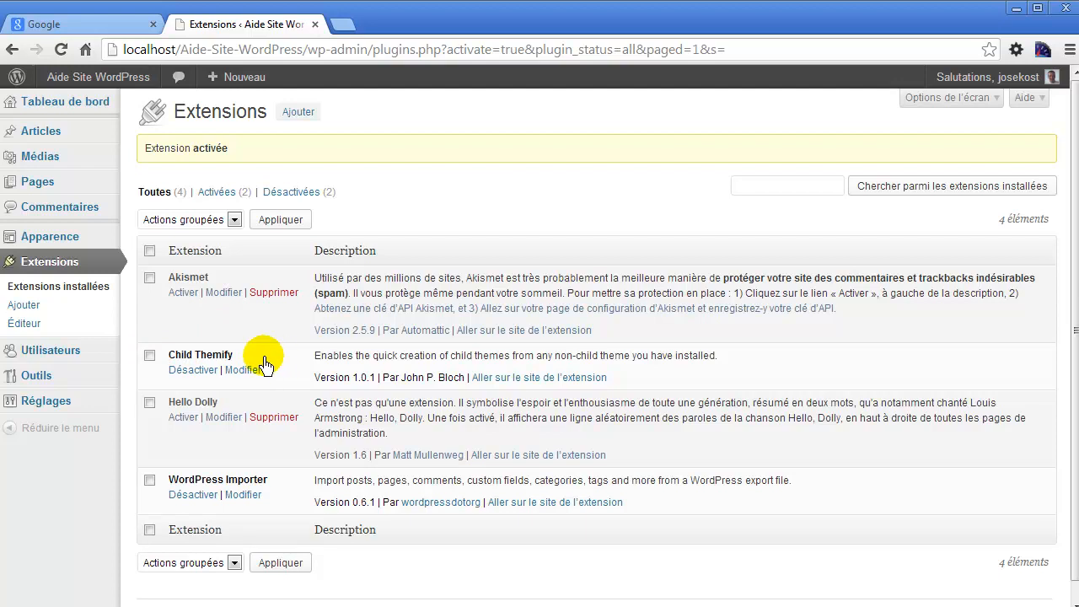
Step: Open the theme management page and review the child theme option offered for the current and available themes
{"action": "left_click", "coordinate": [84, 243]}
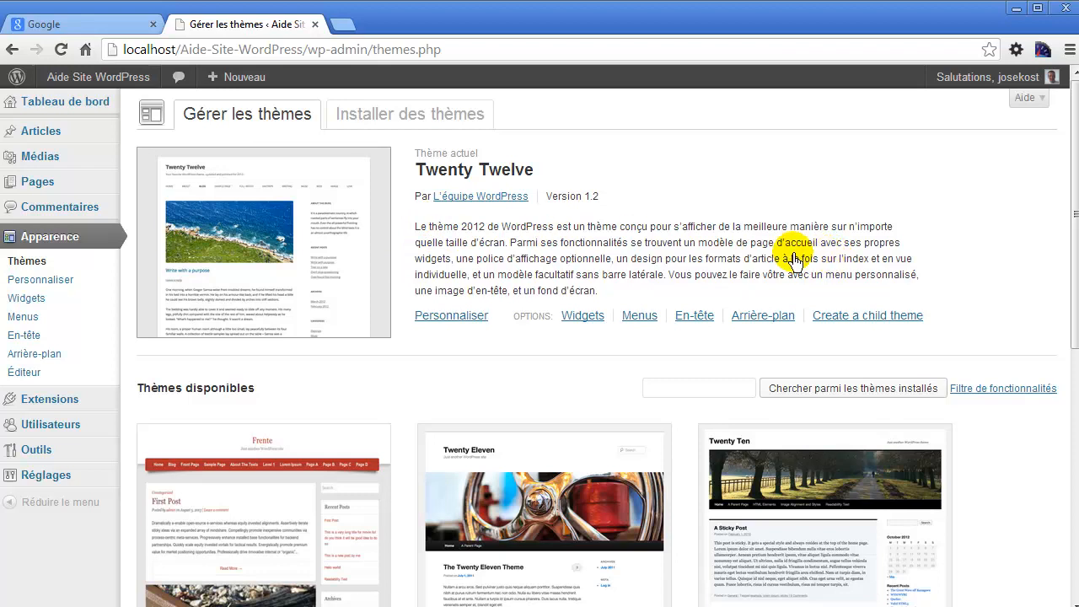
{"action": "scroll", "coordinate": [474, 370], "scroll_direction": "down", "scroll_amount": 2}
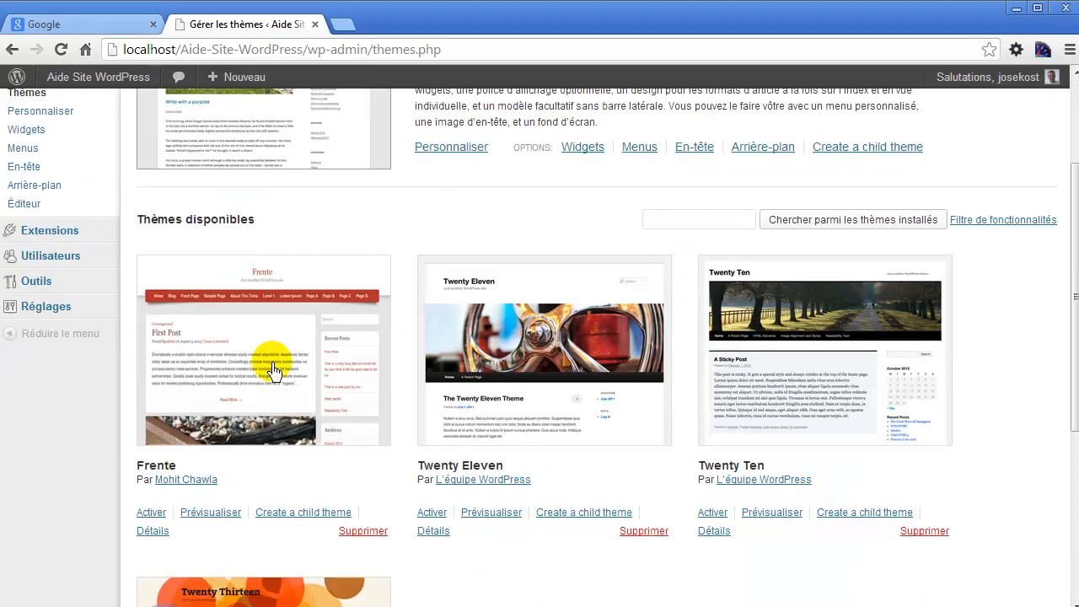
{"action": "scroll", "coordinate": [570, 366], "scroll_direction": "down", "scroll_amount": 2}
{"action": "scroll", "coordinate": [569, 366], "scroll_direction": "down", "scroll_amount": 2}
{"action": "scroll", "coordinate": [568, 360], "scroll_direction": "up", "scroll_amount": 6}
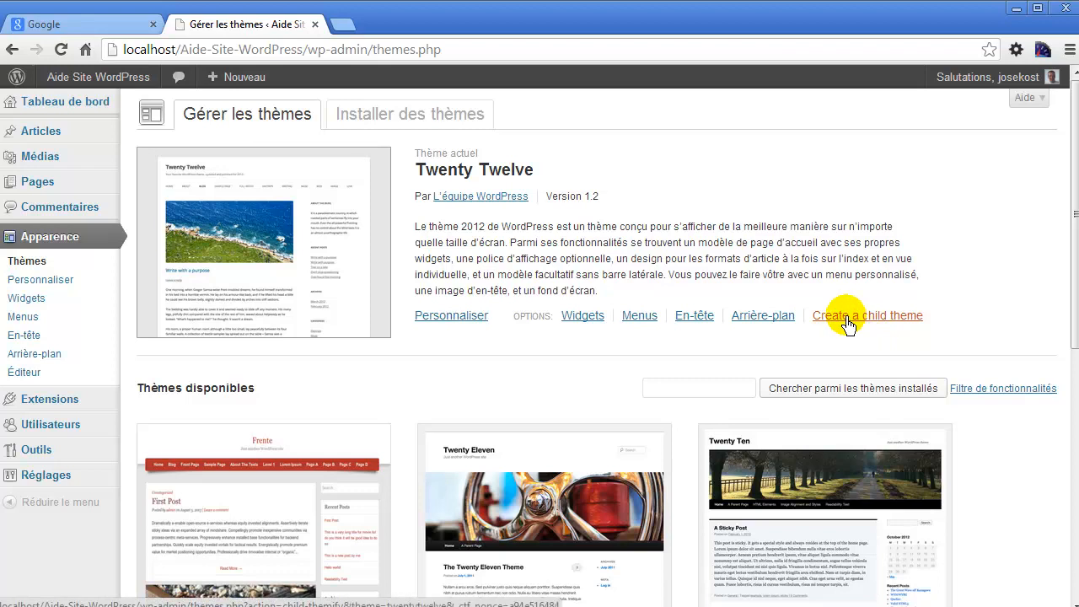
{"action": "scroll", "coordinate": [627, 277], "scroll_direction": "down", "scroll_amount": 4}
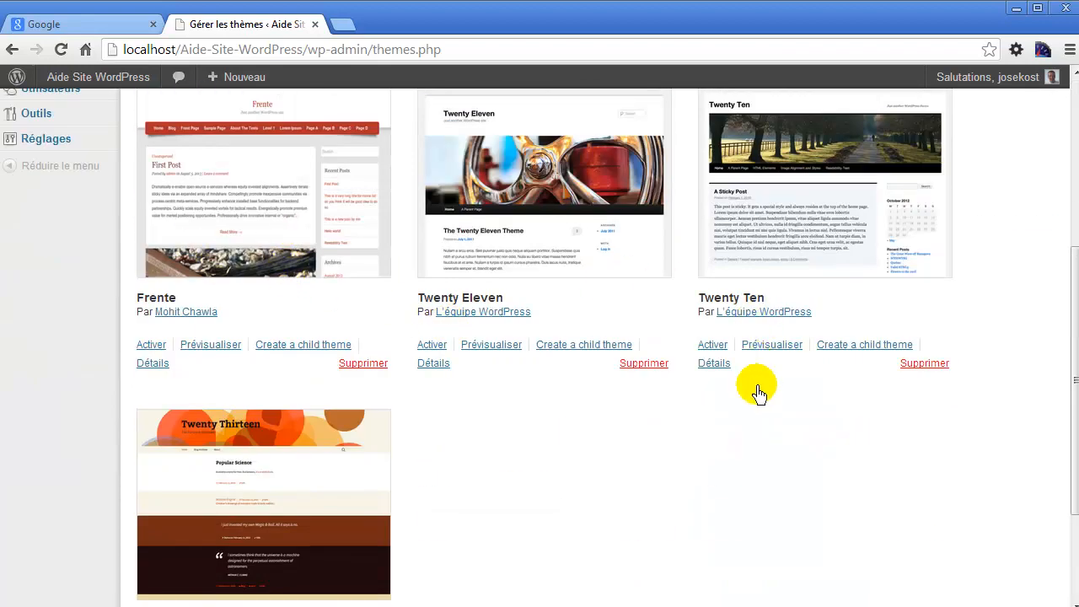
{"action": "scroll", "coordinate": [751, 366], "scroll_direction": "up", "scroll_amount": 4}
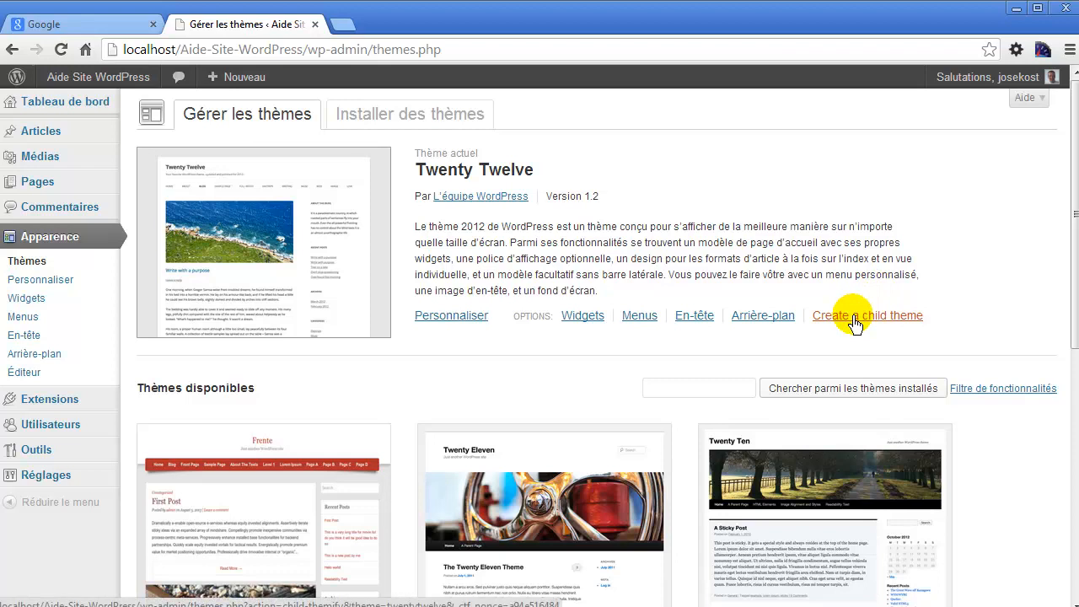
Step: Create a child theme from Twenty Twelve and name it MonTwentyTwelve
{"action": "left_click", "coordinate": [855, 324]}
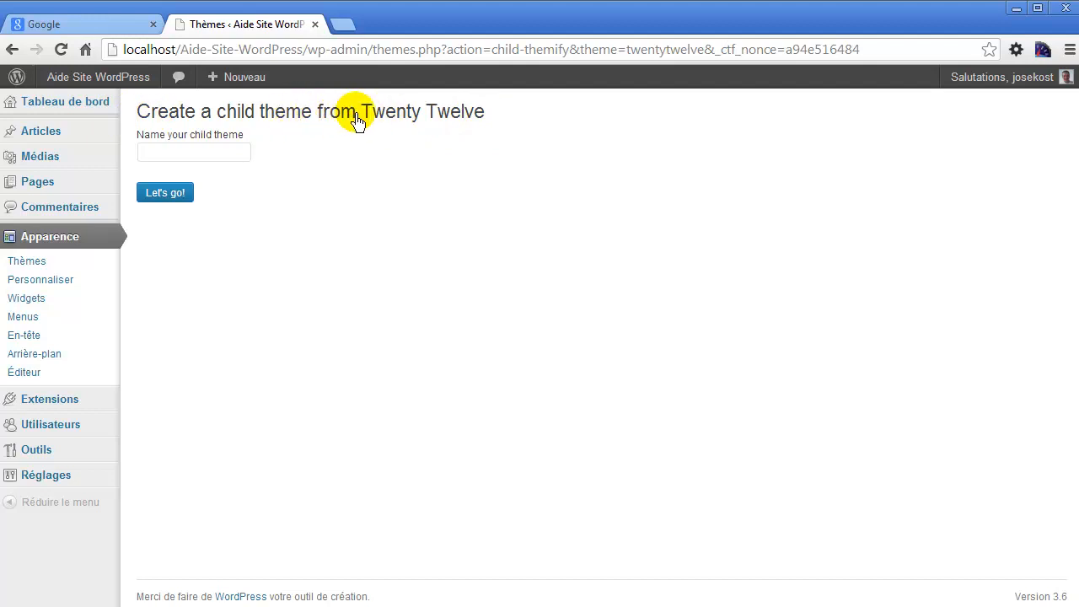
{"action": "left_click_drag", "start_coordinate": [363, 116], "coordinate": [494, 113]}
{"action": "left_click", "coordinate": [495, 114]}
{"action": "left_click", "coordinate": [159, 157]}
{"action": "left_click", "coordinate": [157, 168]}
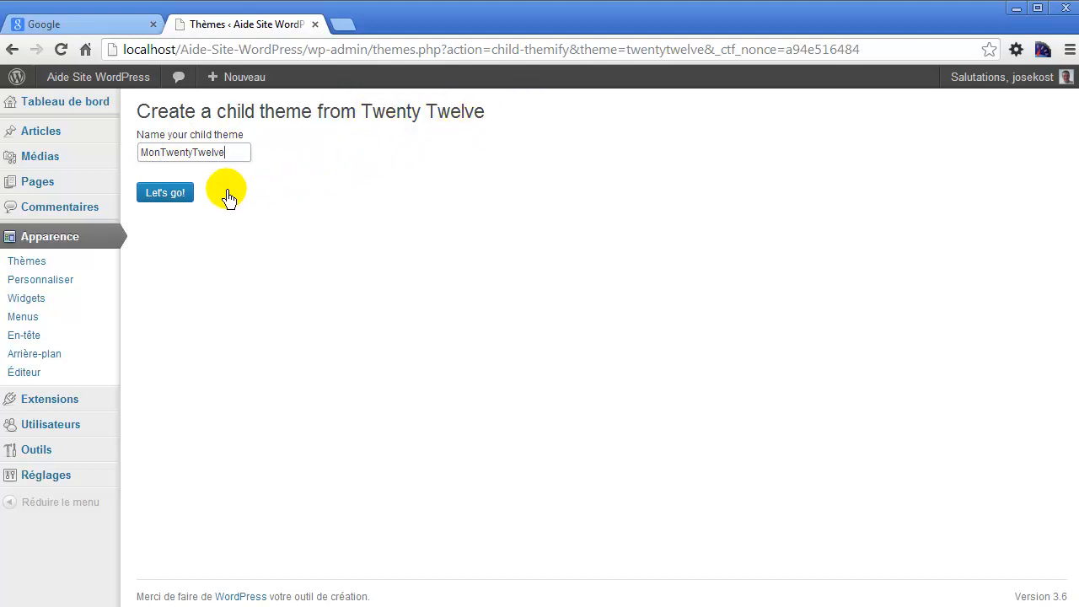
{"action": "left_click", "coordinate": [168, 198]}
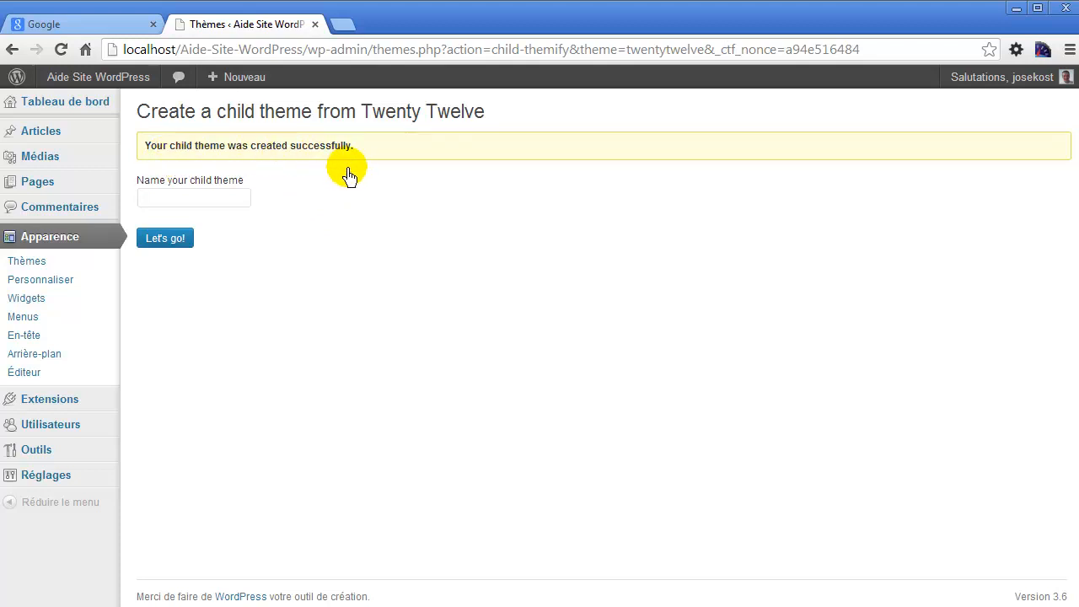
Step: Return to the theme management page and activate the MonTwentyTwelve child theme
{"action": "left_click", "coordinate": [59, 264]}
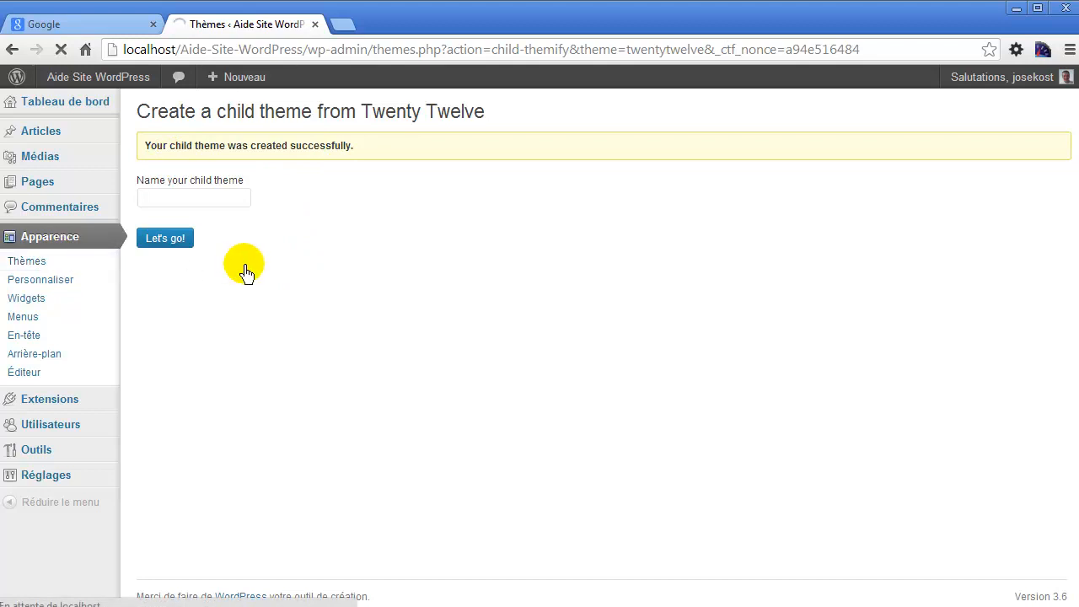
{"action": "scroll", "coordinate": [367, 312], "scroll_direction": "down", "scroll_amount": 2}
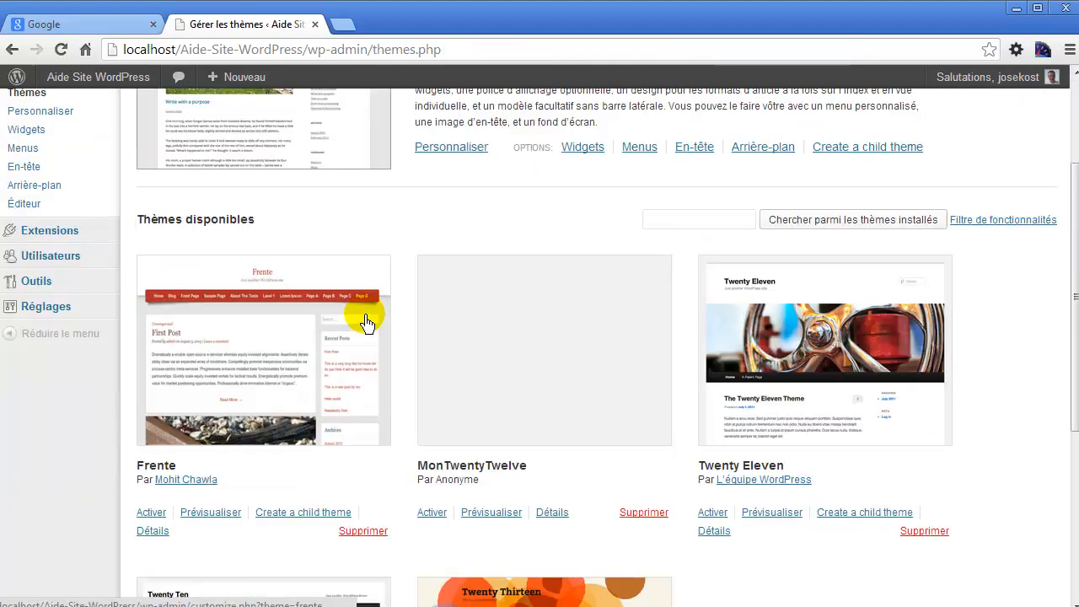
{"action": "scroll", "coordinate": [366, 322], "scroll_direction": "down", "scroll_amount": 1}
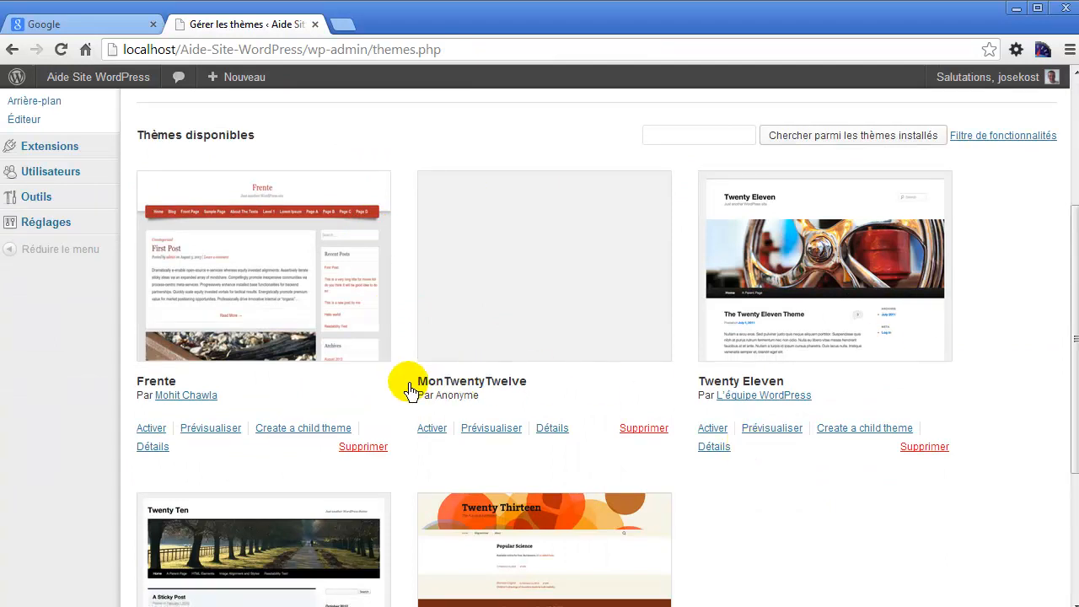
{"action": "left_click_drag", "start_coordinate": [418, 386], "coordinate": [557, 392]}
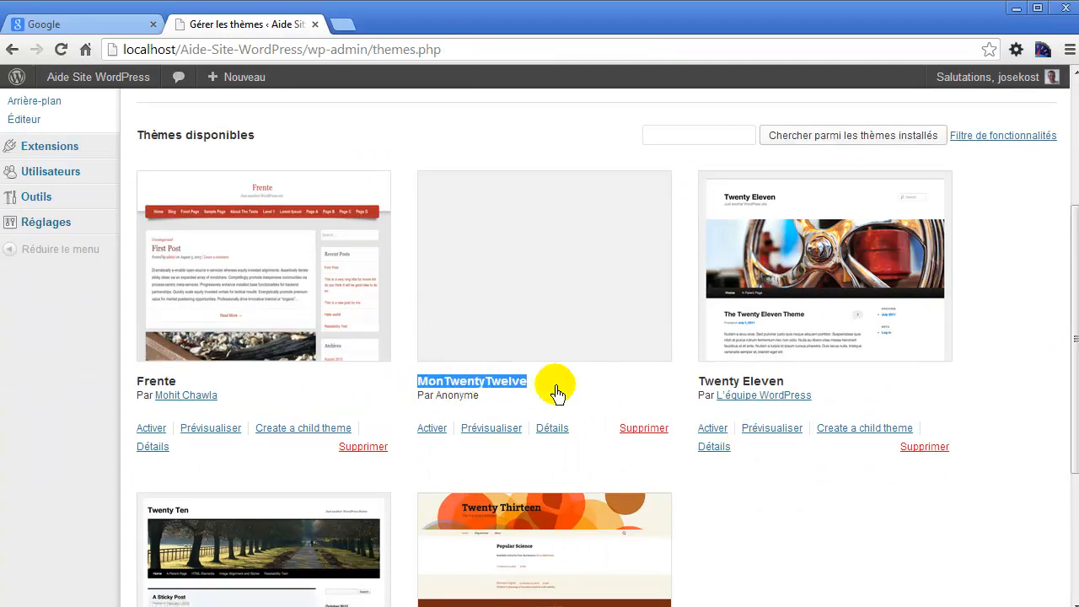
{"action": "left_click", "coordinate": [550, 388]}
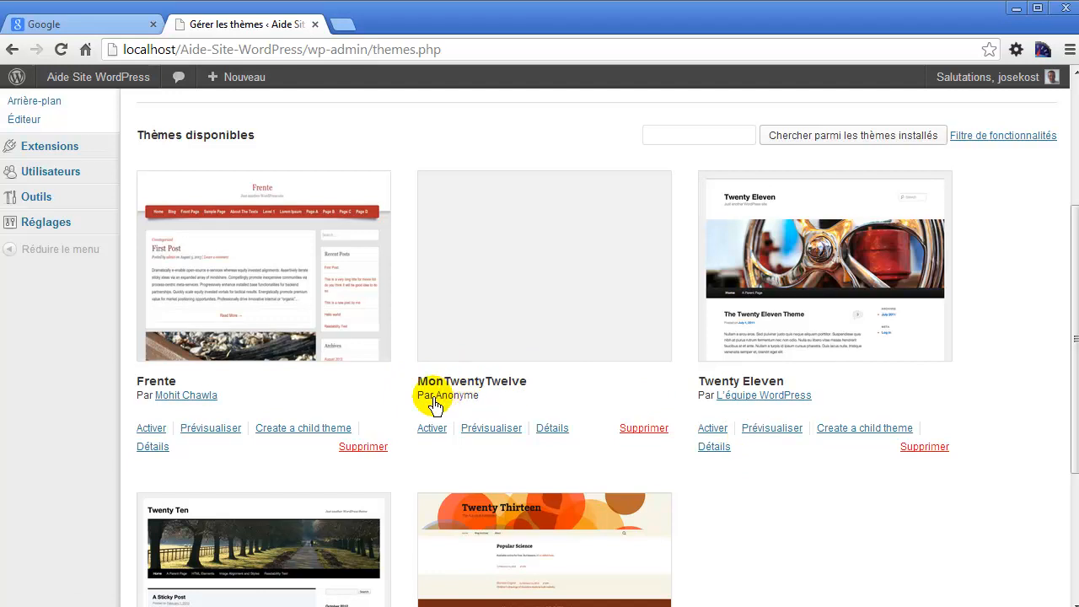
{"action": "scroll", "coordinate": [511, 363], "scroll_direction": "down", "scroll_amount": 1}
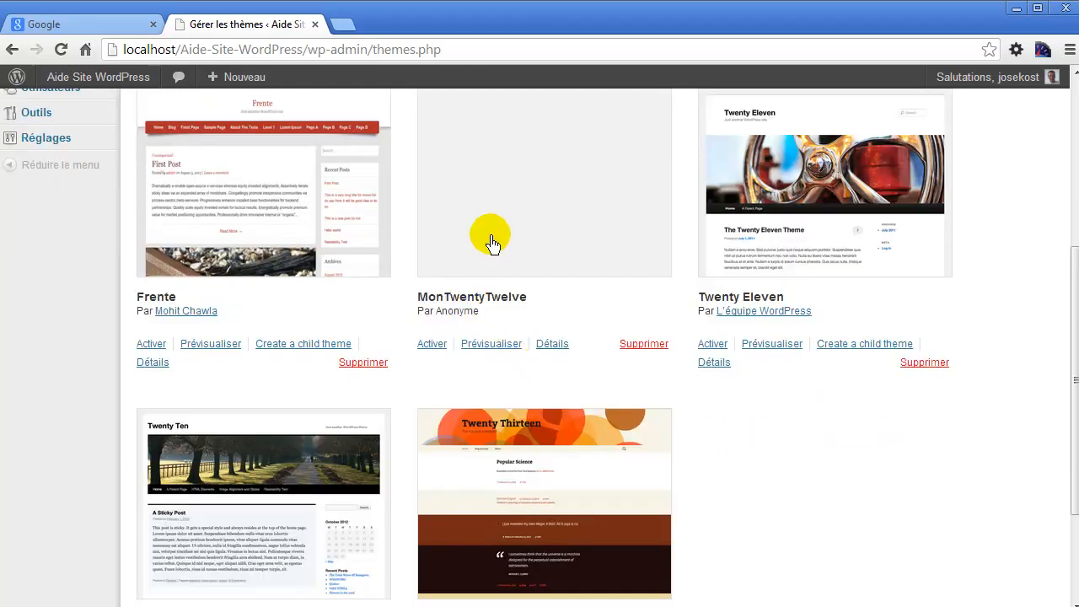
{"action": "left_click", "coordinate": [432, 346]}
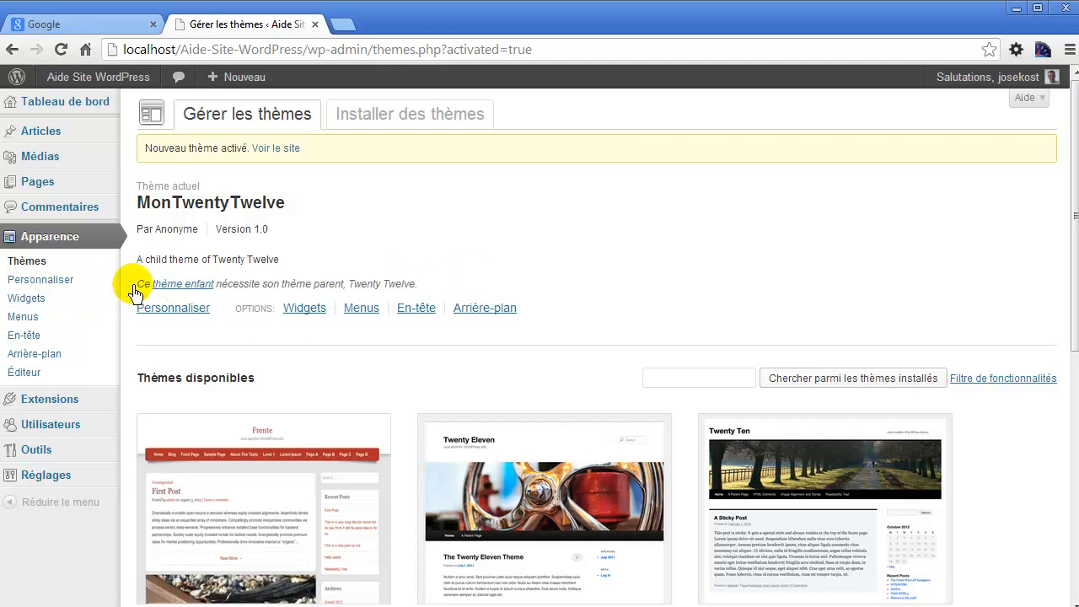
Step: Examine the current theme's note about the parent theme it requires
{"action": "left_click_drag", "start_coordinate": [421, 291], "coordinate": [137, 289]}
{"action": "left_click", "coordinate": [348, 284]}
{"action": "left_click_drag", "start_coordinate": [348, 288], "coordinate": [420, 289]}
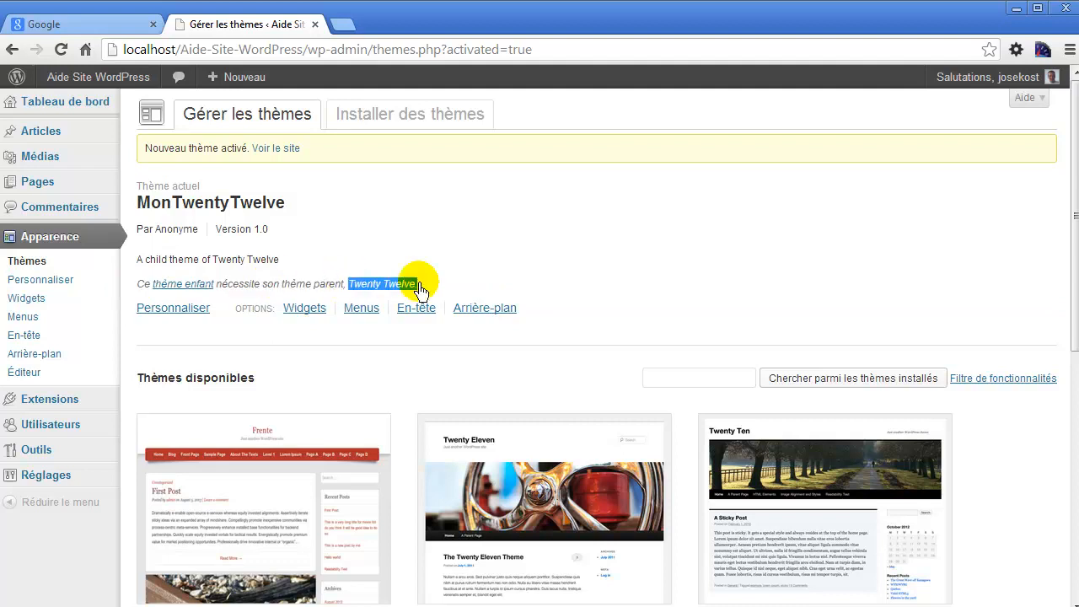
{"action": "left_click", "coordinate": [390, 289]}
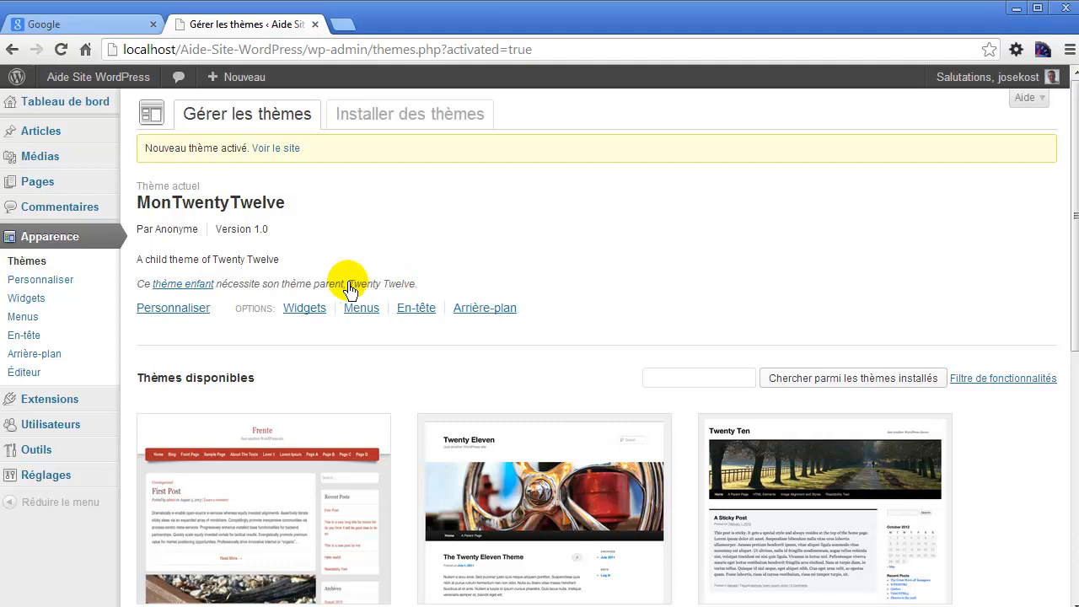
{"action": "left_click_drag", "start_coordinate": [349, 288], "coordinate": [412, 287]}
{"action": "left_click", "coordinate": [421, 288]}
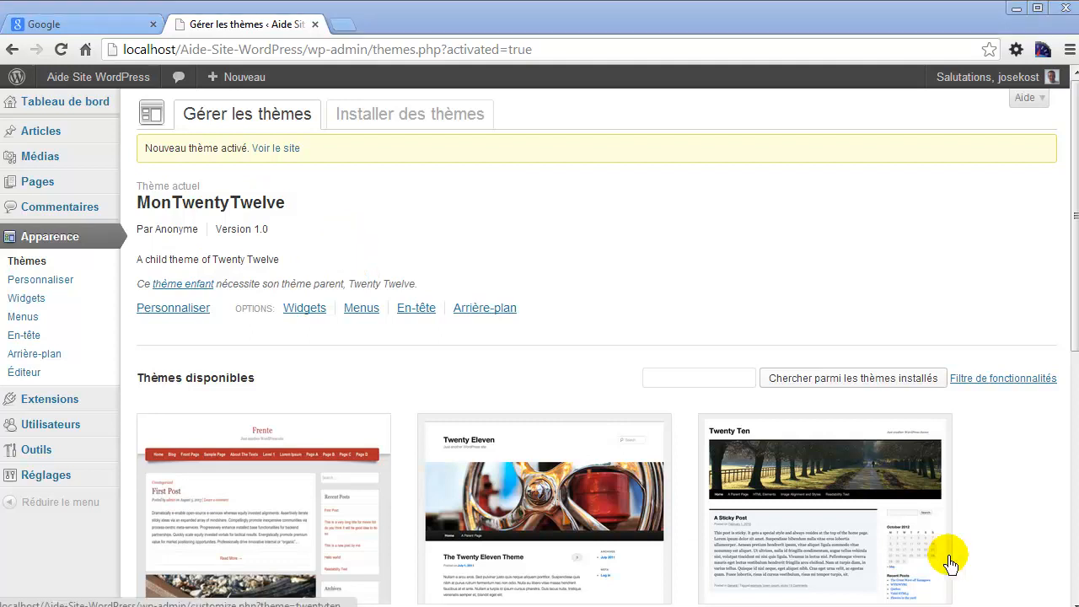
Step: Switch to Windows Explorer and open the style file from Aide-Site-WordPress\wp-content\themes\montwentytwelve in Notepad++
{"action": "left_click", "coordinate": [627, 606]}
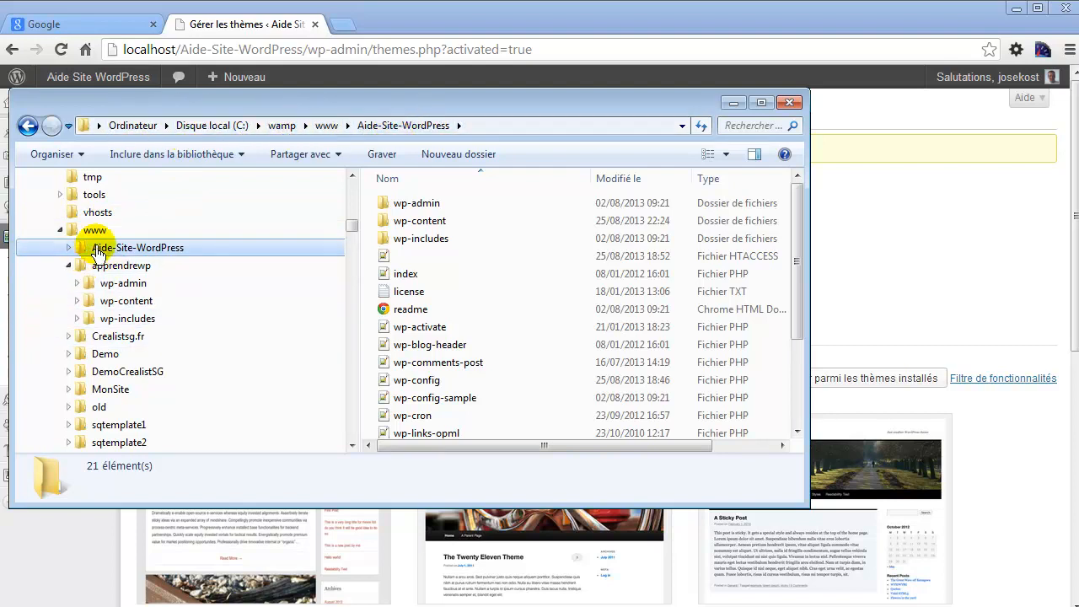
{"action": "left_click", "coordinate": [68, 265]}
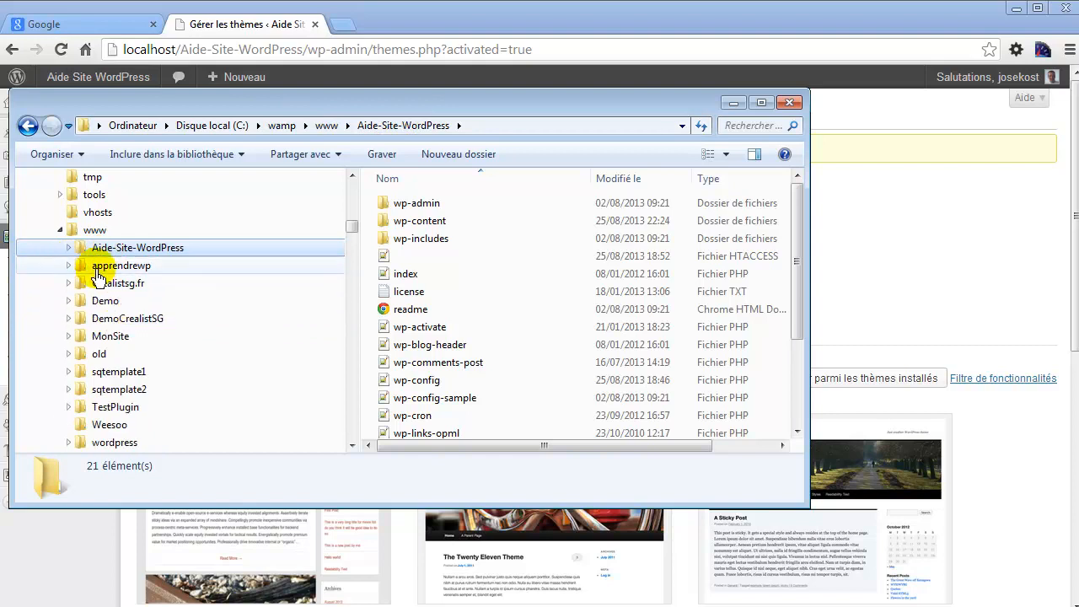
{"action": "left_click", "coordinate": [96, 248]}
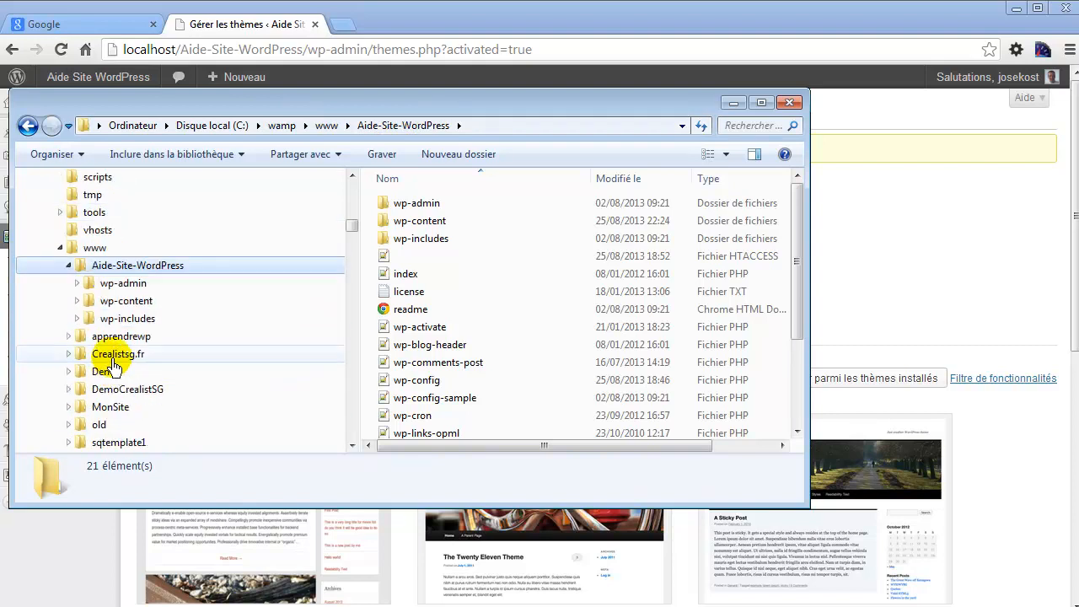
{"action": "left_click", "coordinate": [118, 300]}
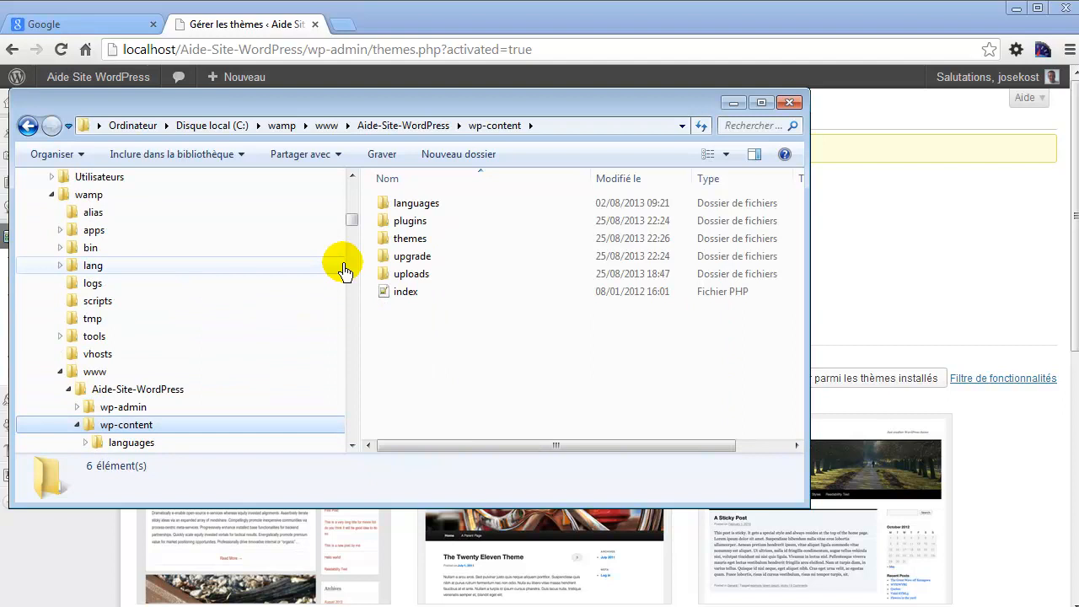
{"action": "double_click", "coordinate": [413, 241]}
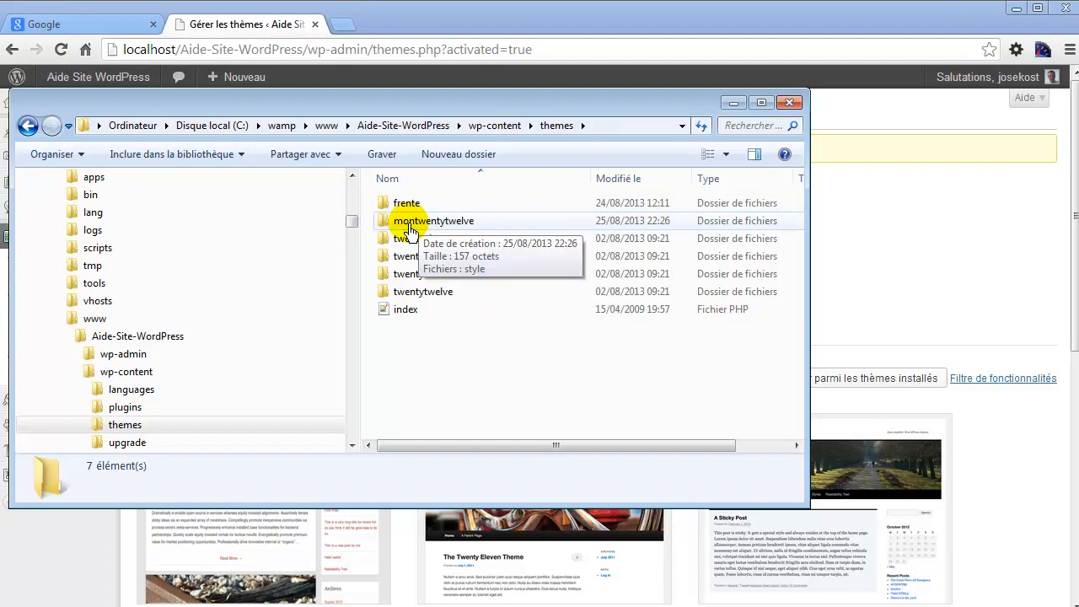
{"action": "double_click", "coordinate": [410, 224]}
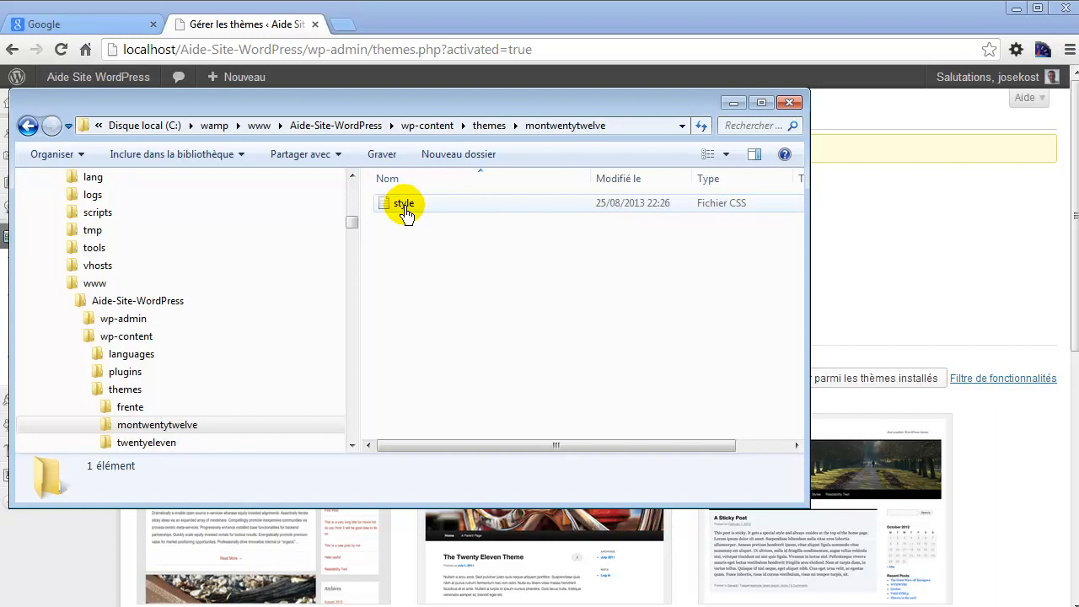
{"action": "double_click", "coordinate": [405, 206]}
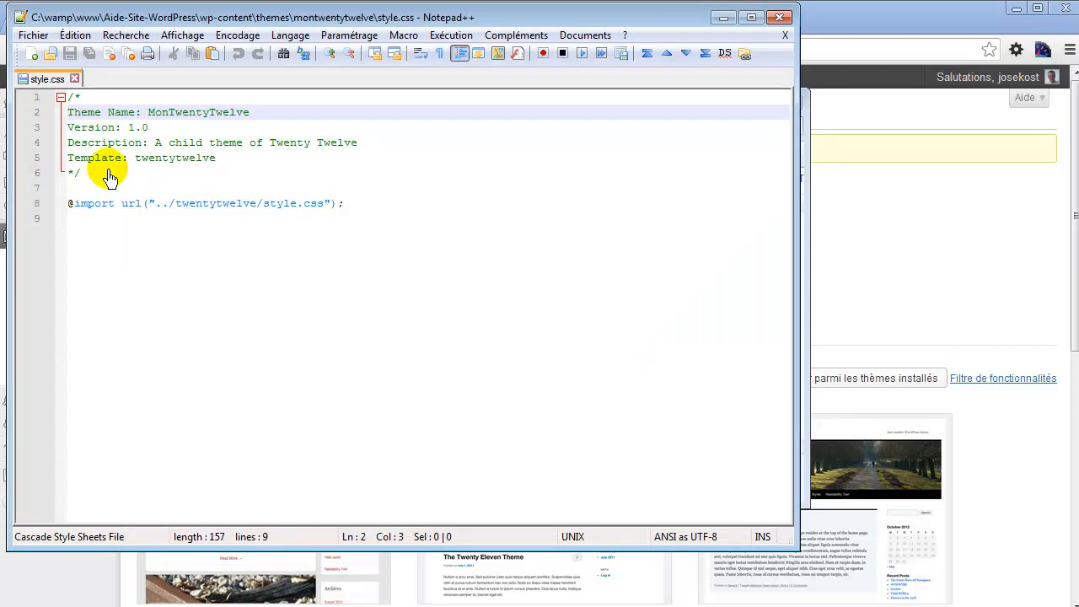
{"action": "left_click", "coordinate": [82, 223]}
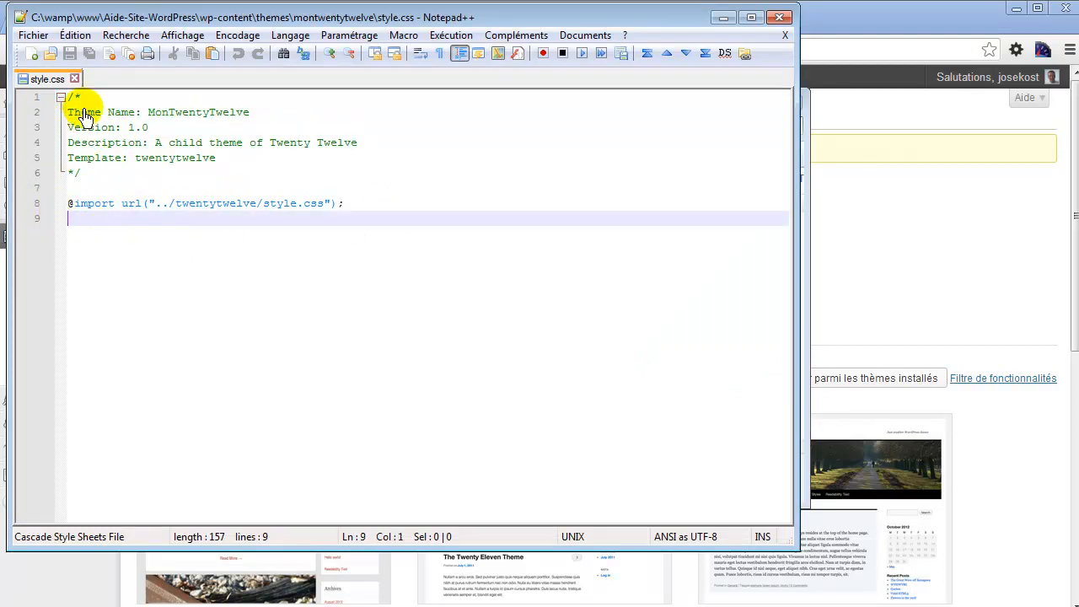
{"action": "left_click_drag", "start_coordinate": [354, 211], "coordinate": [46, 209]}
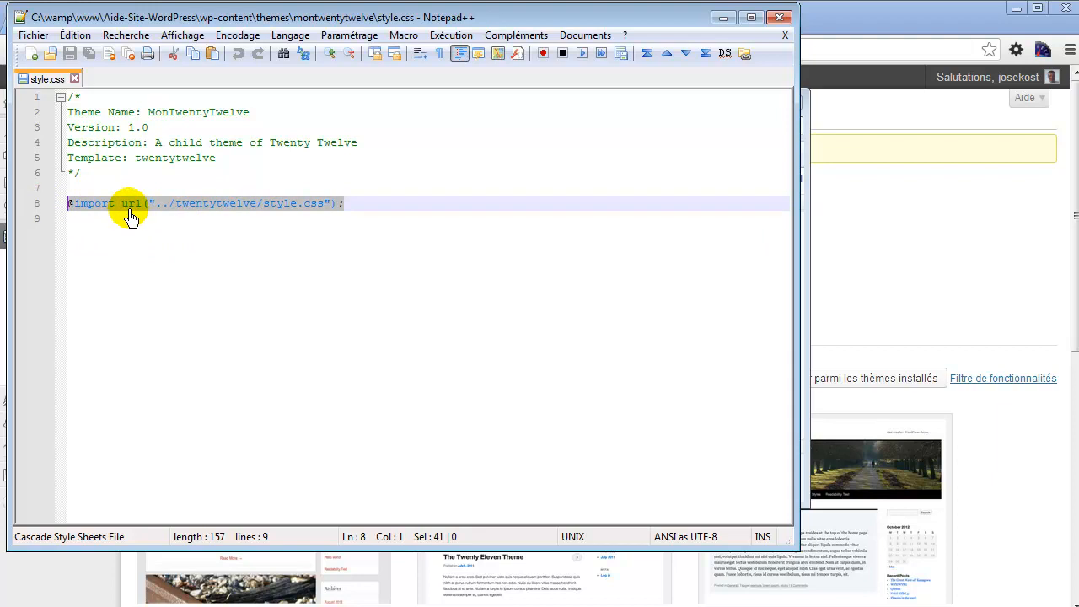
{"action": "left_click", "coordinate": [182, 212]}
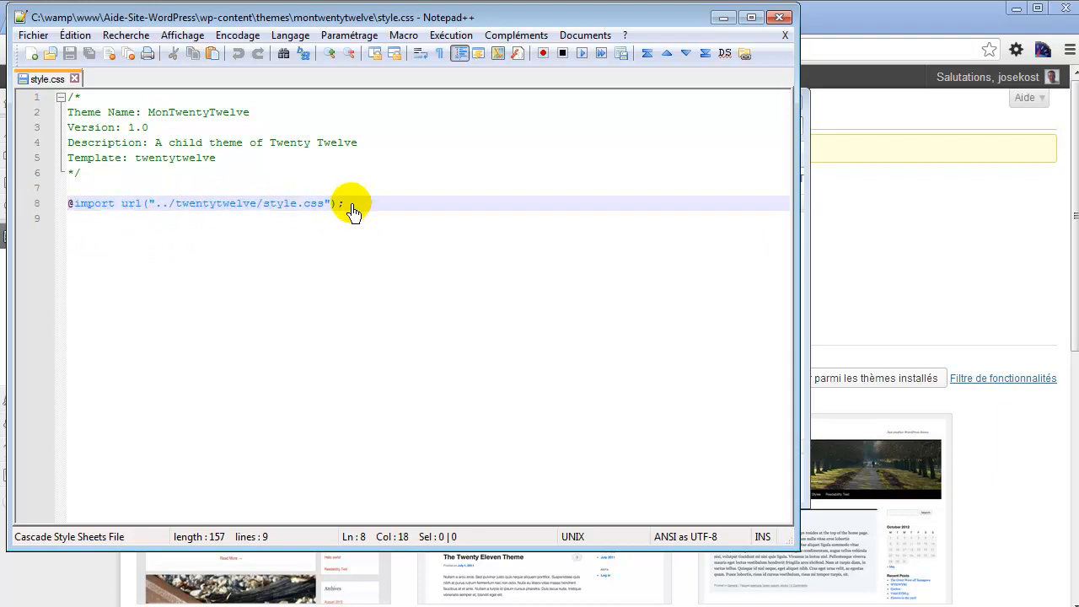
{"action": "left_click", "coordinate": [211, 241]}
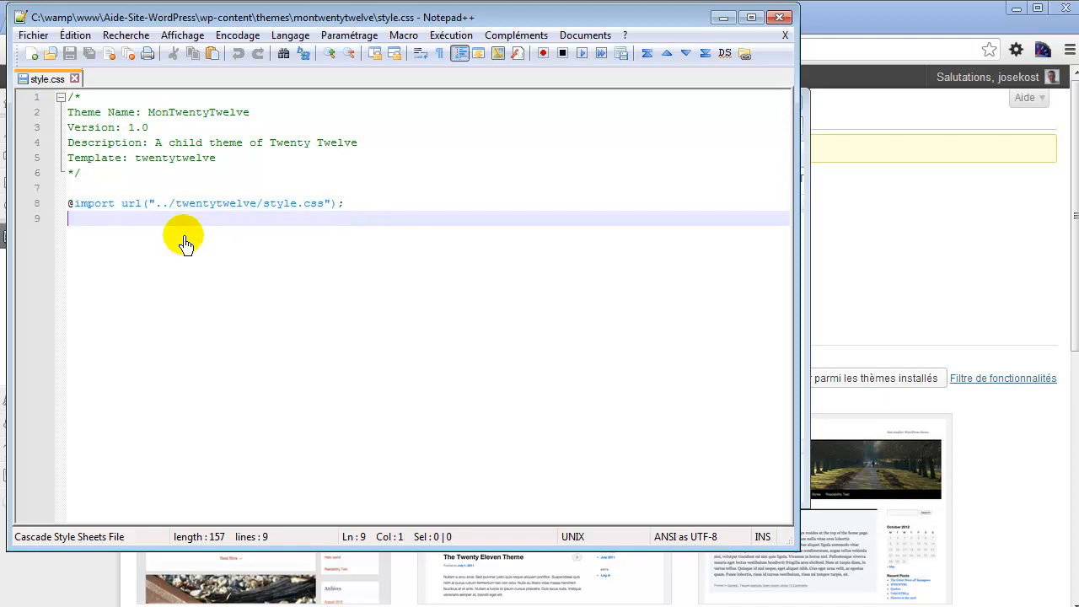